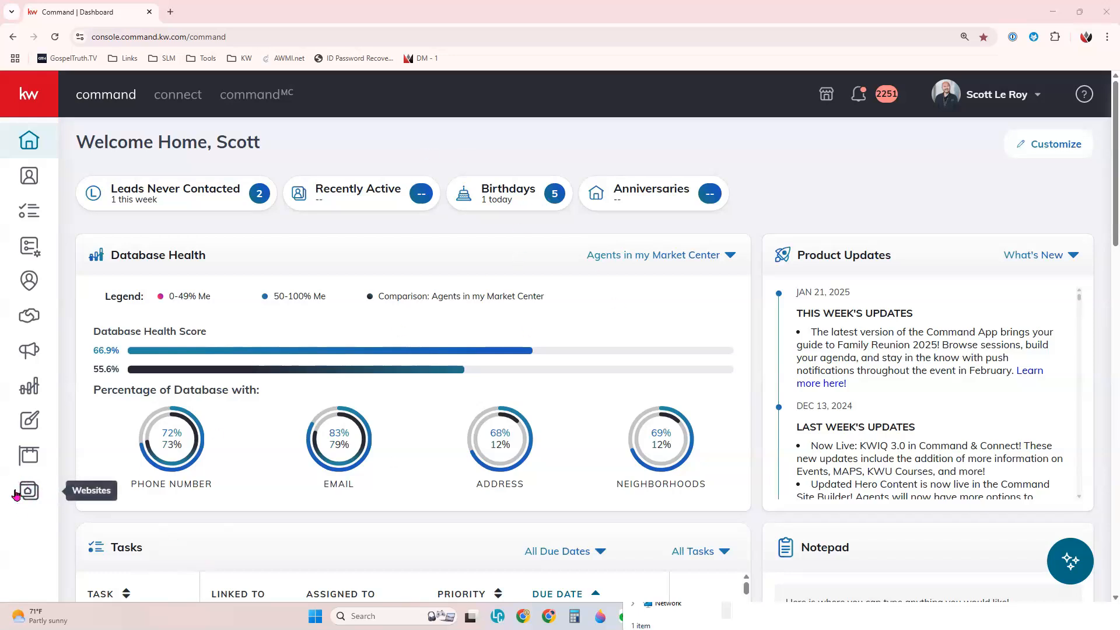
# Step: Open the personal agent site for editing from the Websites section and go to its Design Studio
pyautogui.click(36, 494)
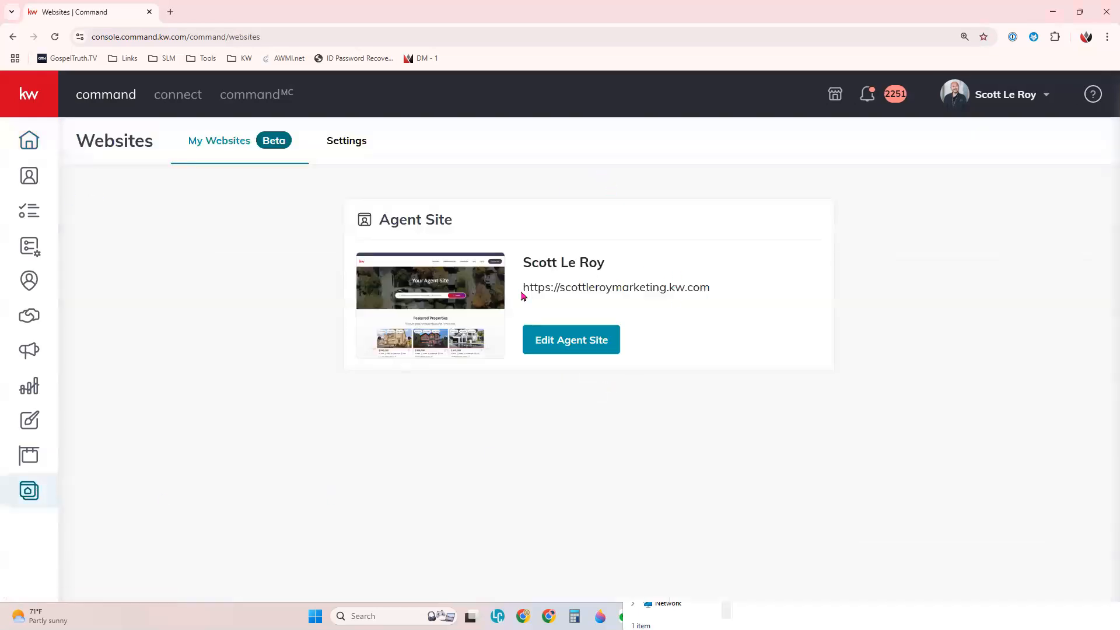
pyautogui.tripleClick(575, 288)
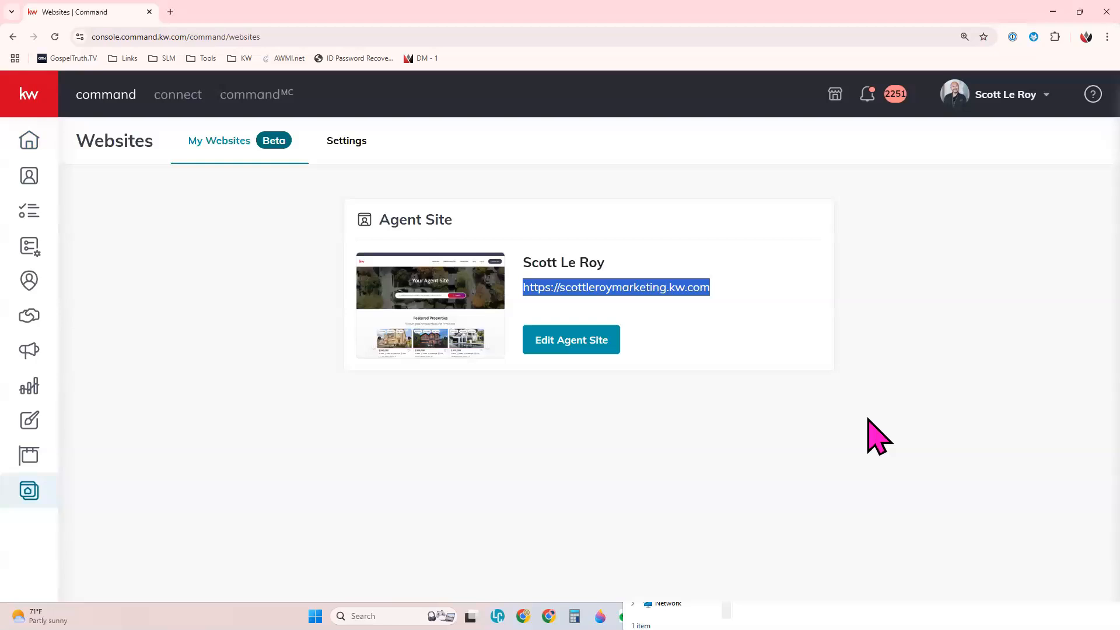
pyautogui.click(1015, 93)
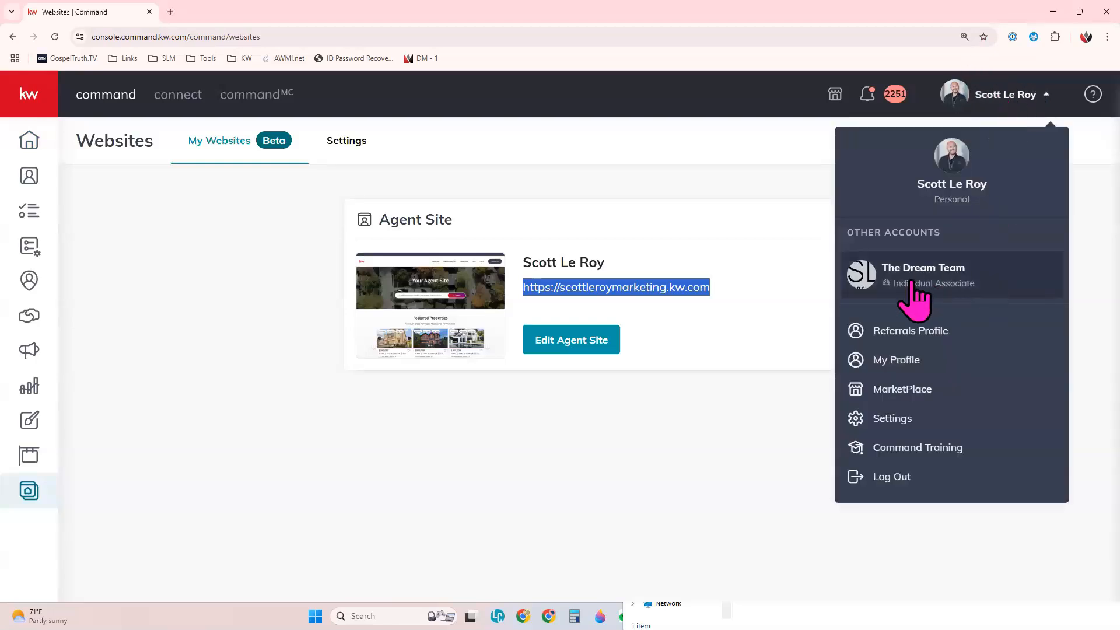
pyautogui.click(730, 424)
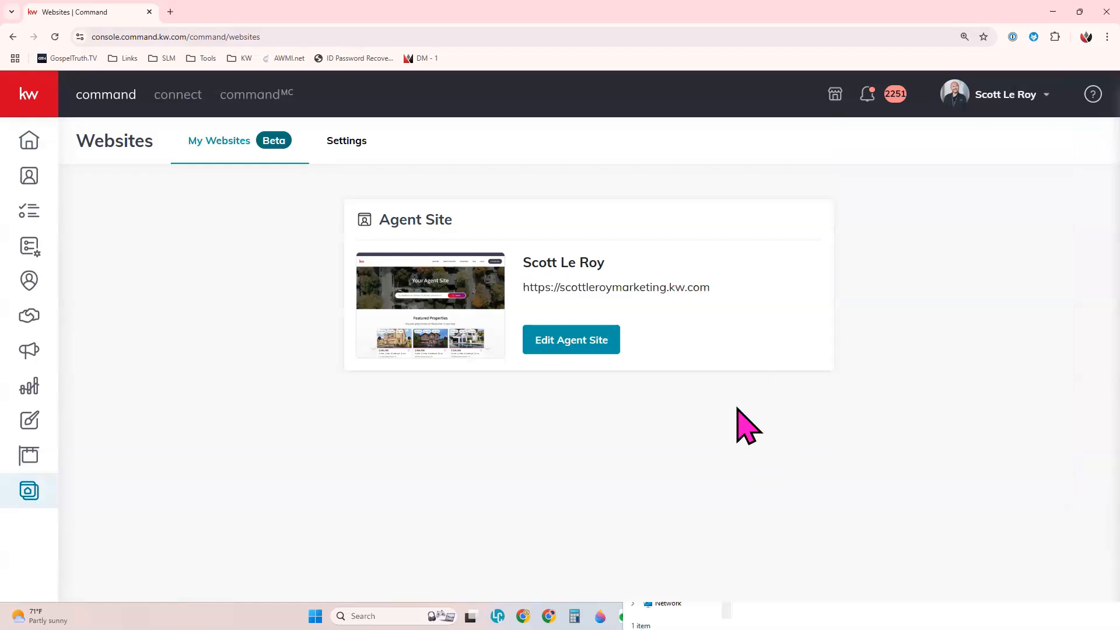
pyautogui.moveTo(713, 288); pyautogui.dragTo(507, 284)
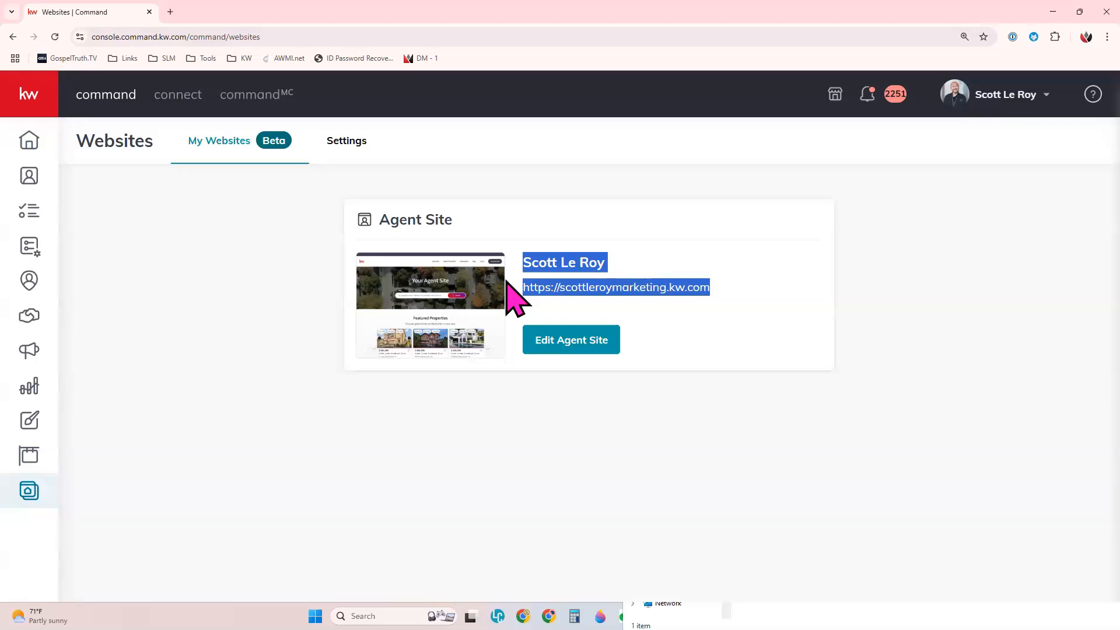
pyautogui.click(626, 452)
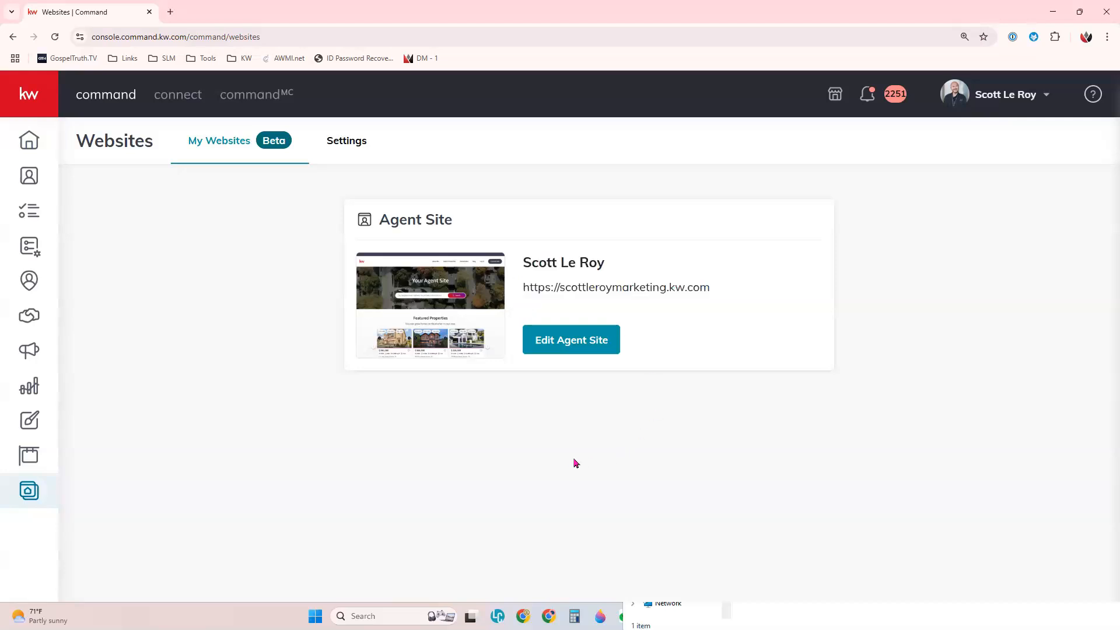
pyautogui.click(592, 342)
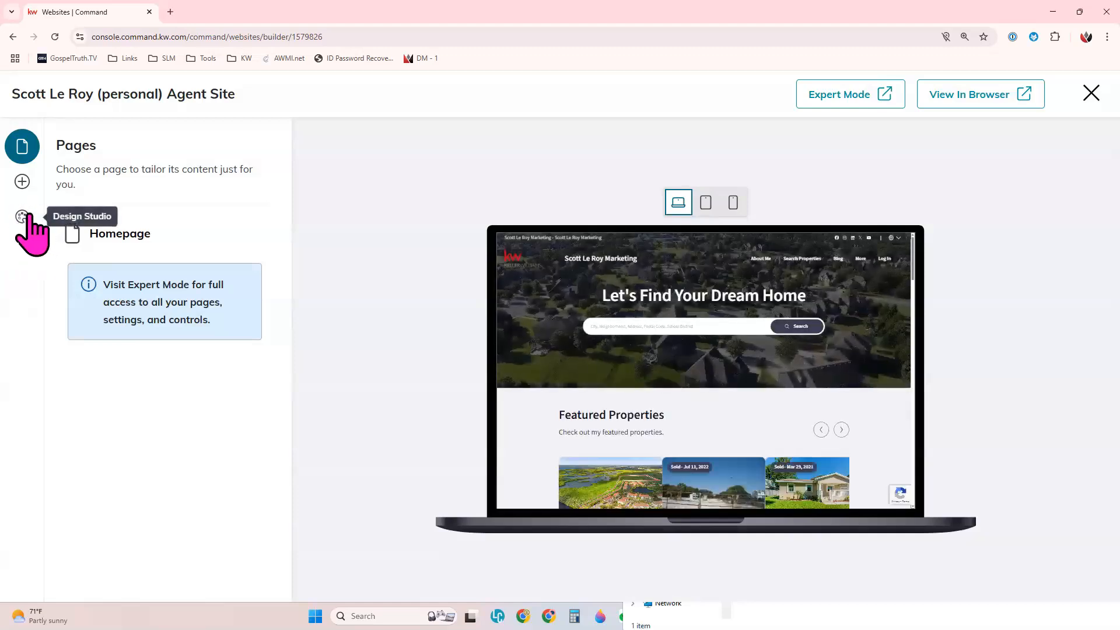
pyautogui.click(22, 216)
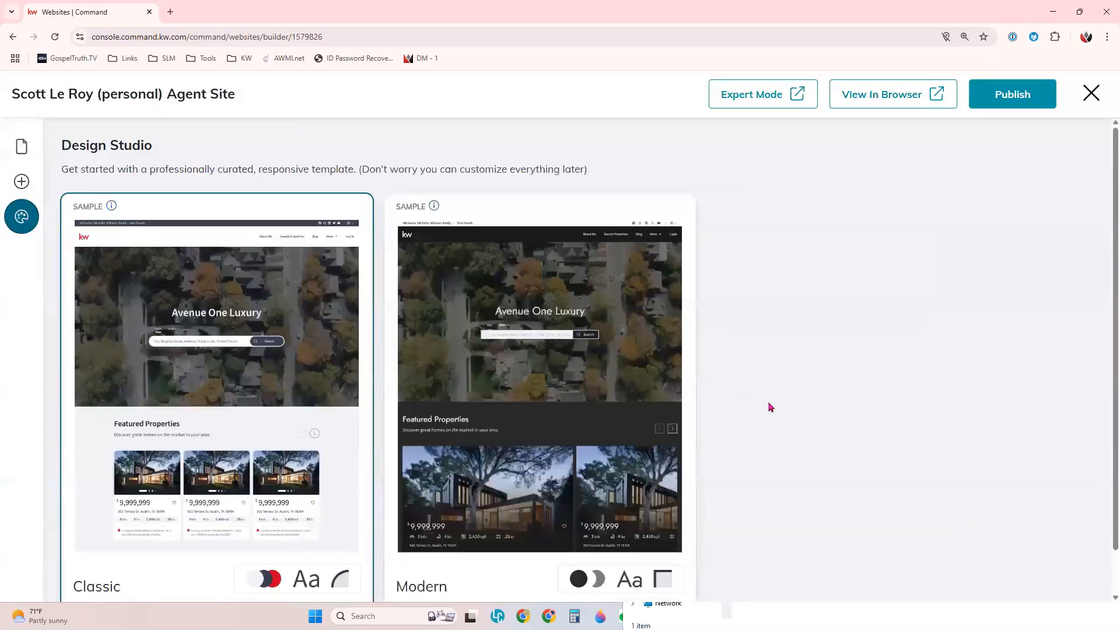
pyautogui.scroll(-1, 769, 407)
pyautogui.scroll(-1, 768, 405)
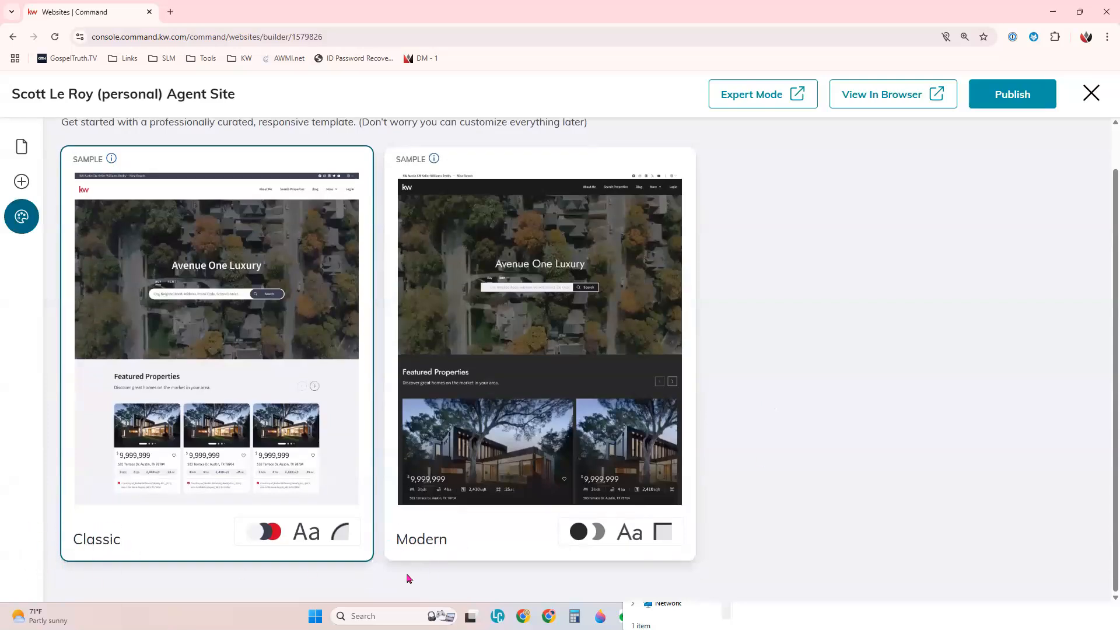
# Step: Preview the Classic theme sample through its Featured Properties section, then close the preview
pyautogui.moveTo(222, 349)
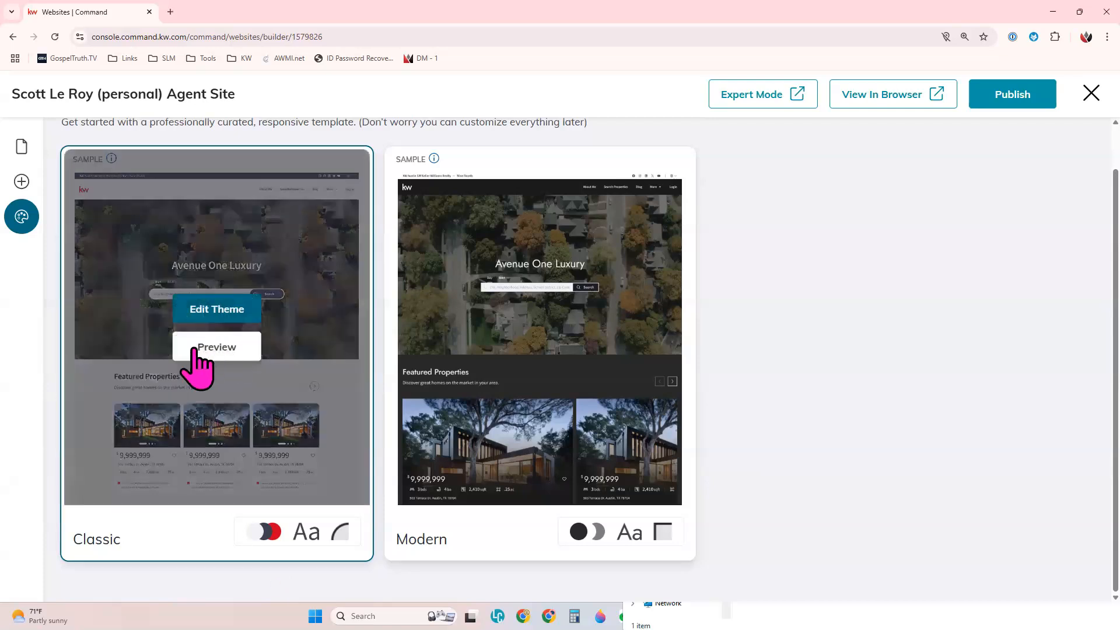
pyautogui.click(237, 350)
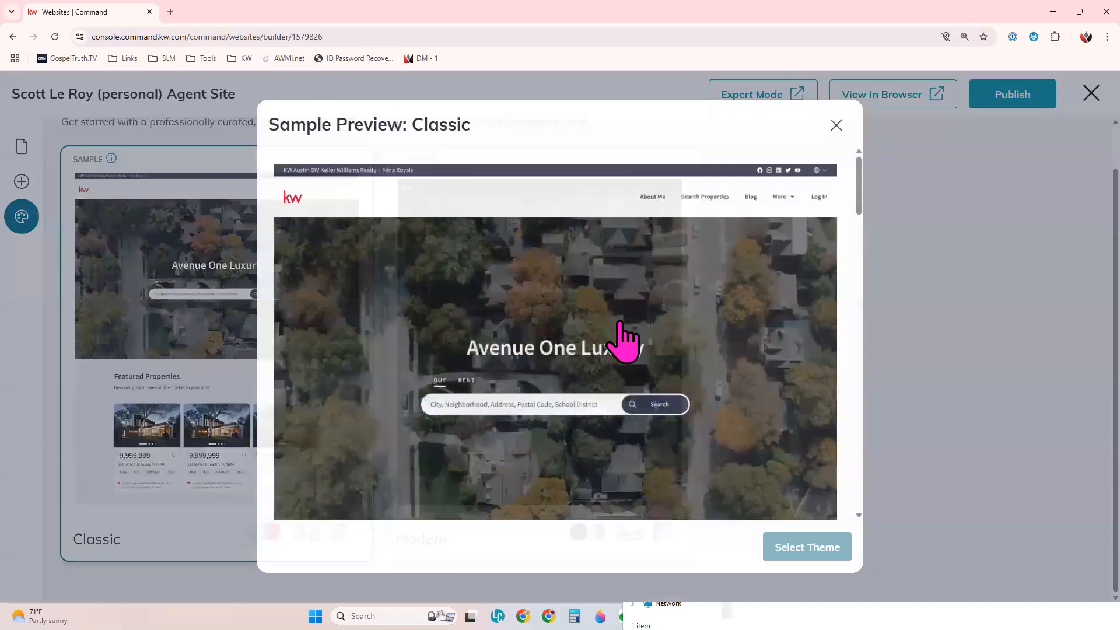
pyautogui.scroll(-2, 750, 414)
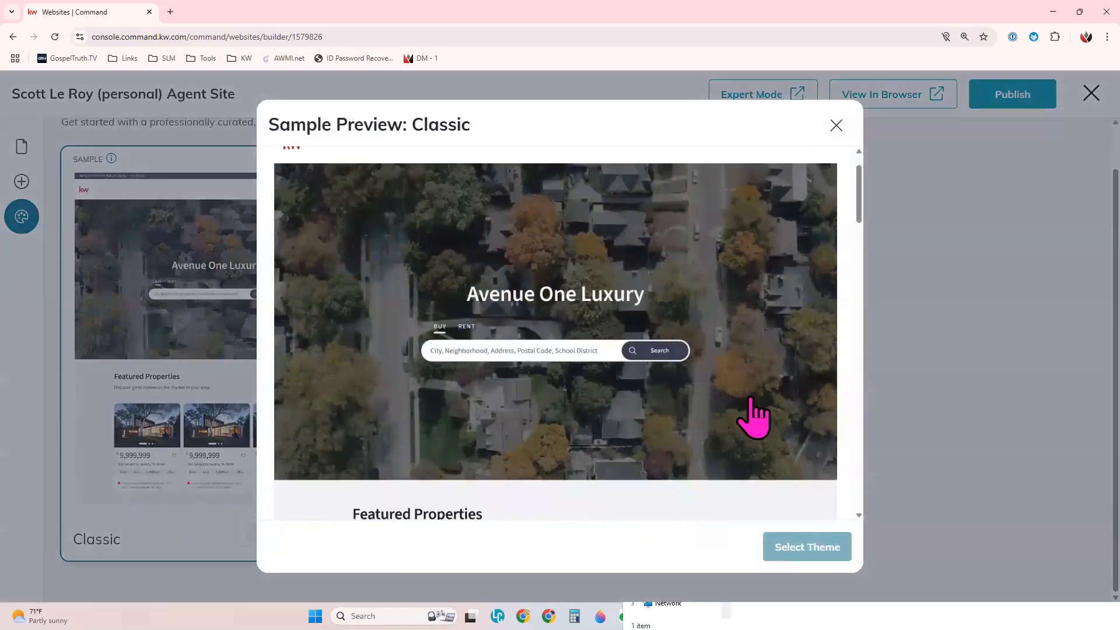
pyautogui.scroll(-3, 752, 414)
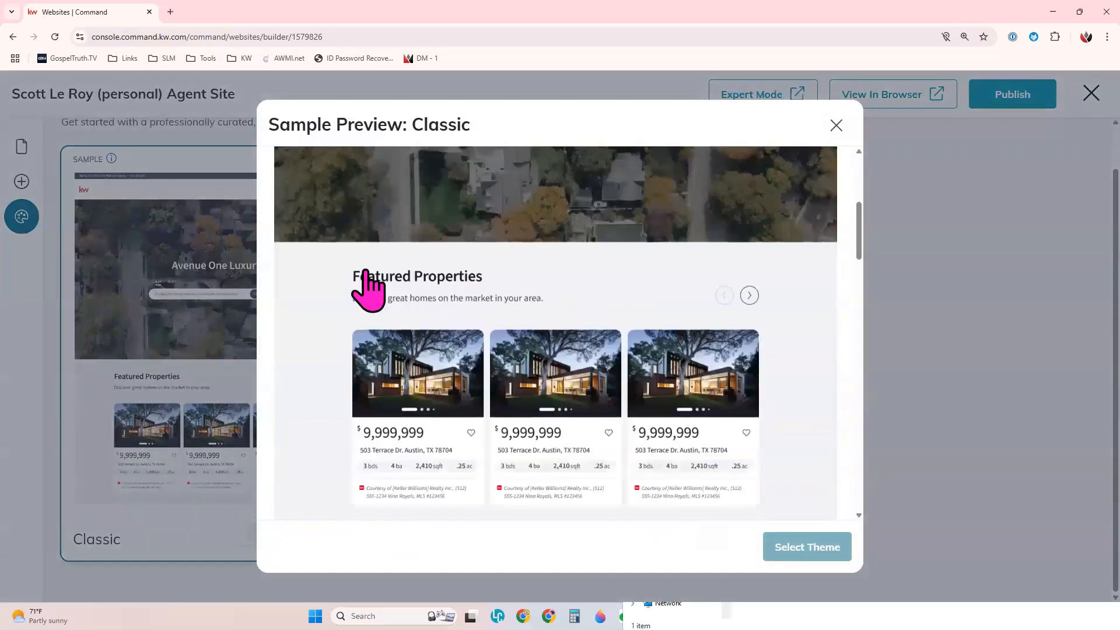
pyautogui.scroll(-1, 758, 367)
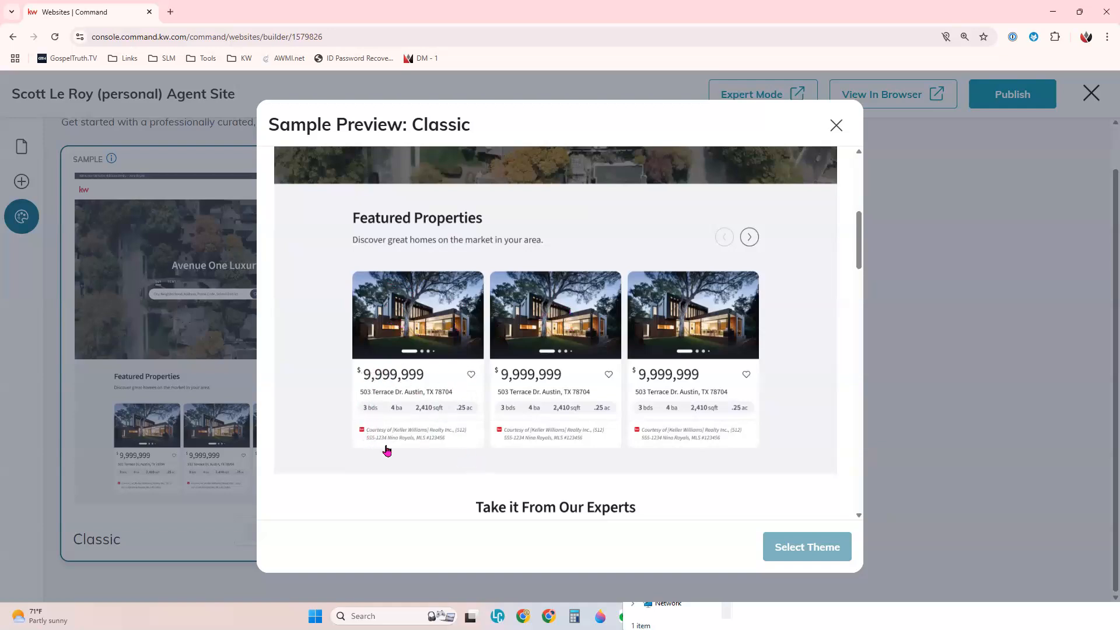
pyautogui.click(837, 126)
# Step: Preview the Modern theme sample, look over its hero and Featured Properties sections, and close the preview
pyautogui.moveTo(513, 463)
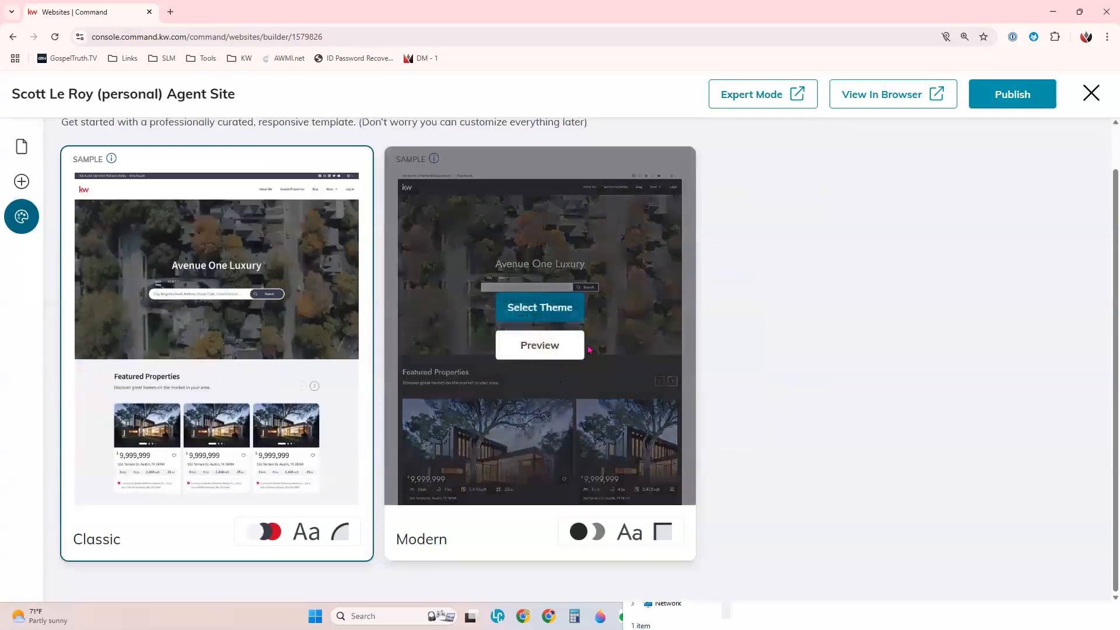
pyautogui.click(554, 348)
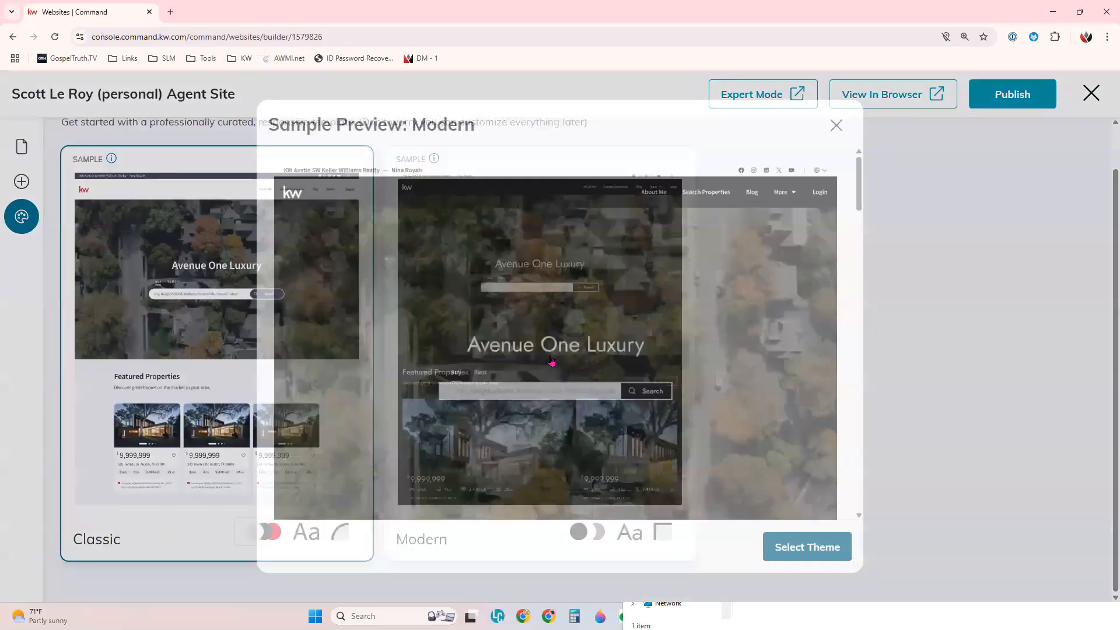
pyautogui.scroll(-5, 696, 423)
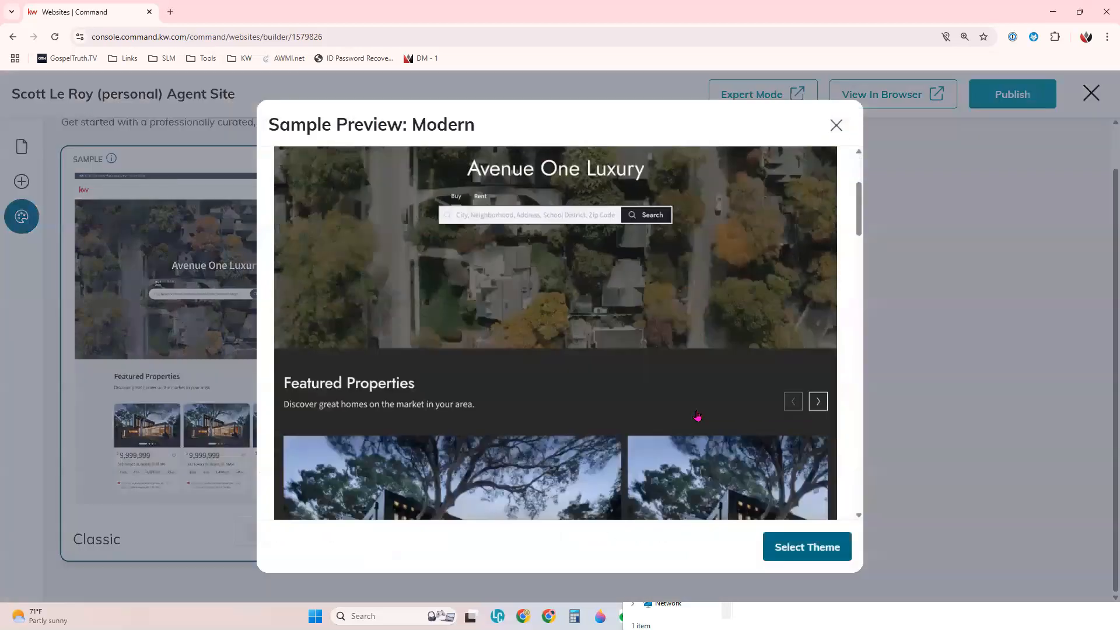
pyautogui.scroll(-2, 697, 415)
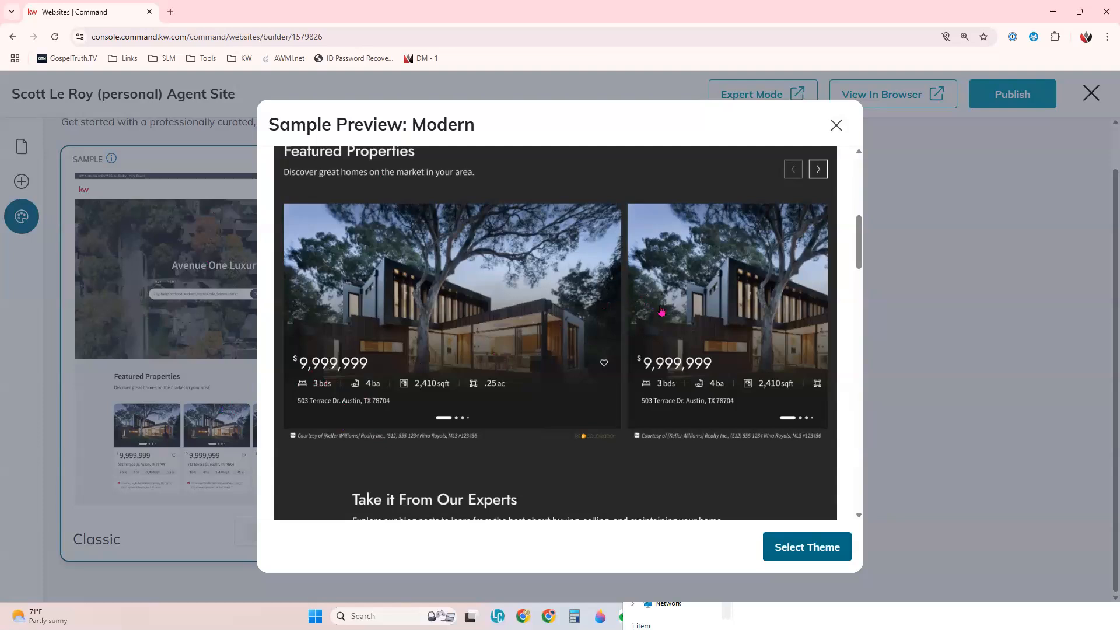
pyautogui.click(836, 125)
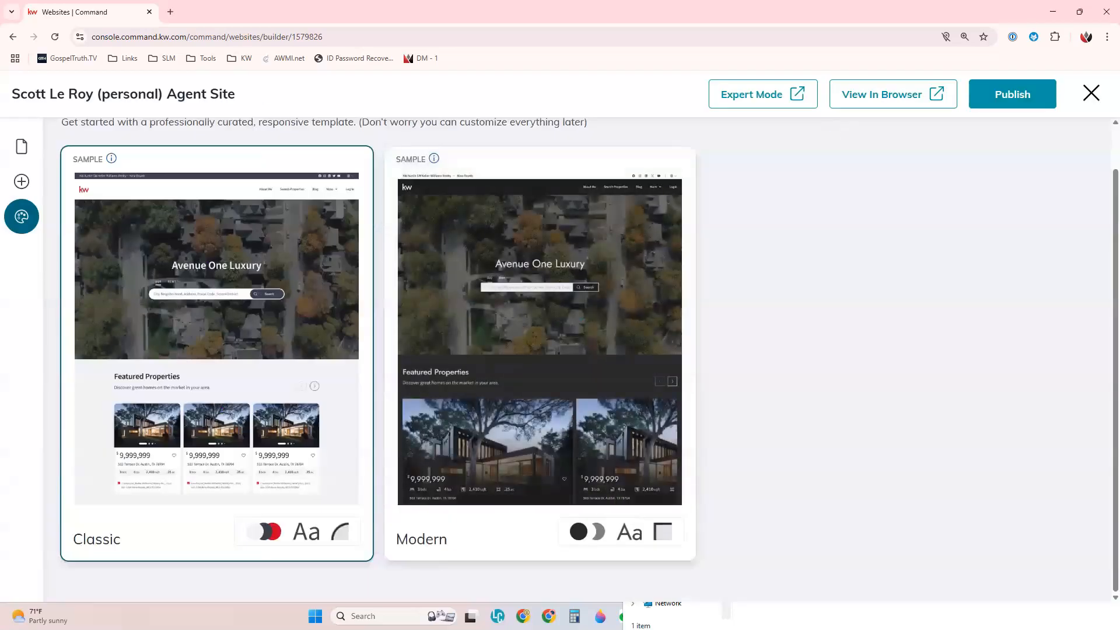
# Step: Select the Modern theme and style it with the KW Theme Default colors and the Caveat font
pyautogui.moveTo(537, 309)
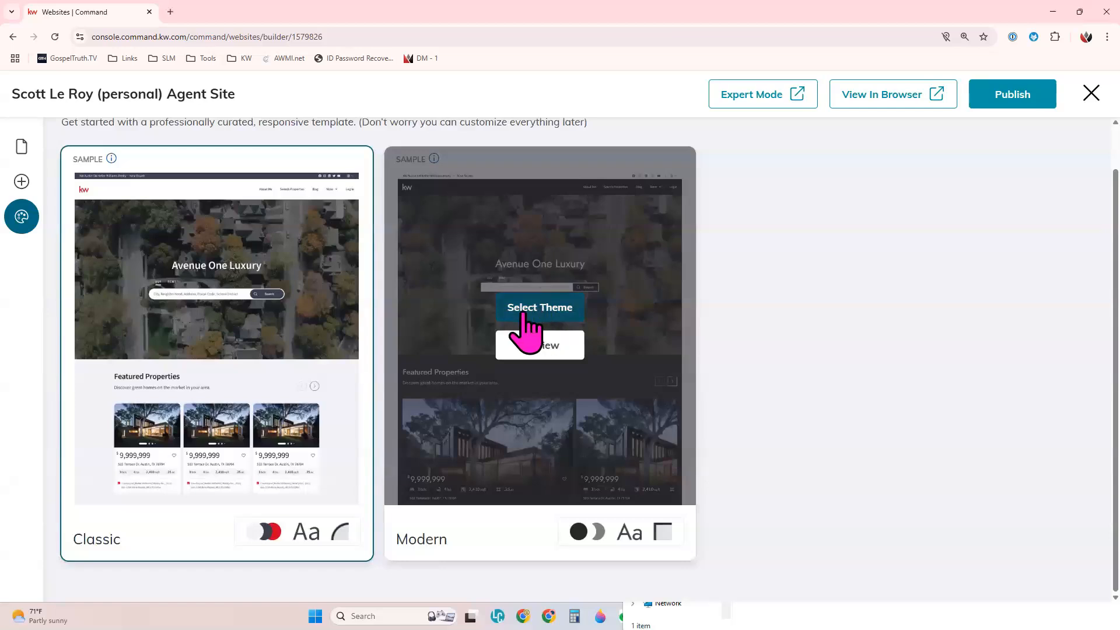
pyautogui.click(563, 315)
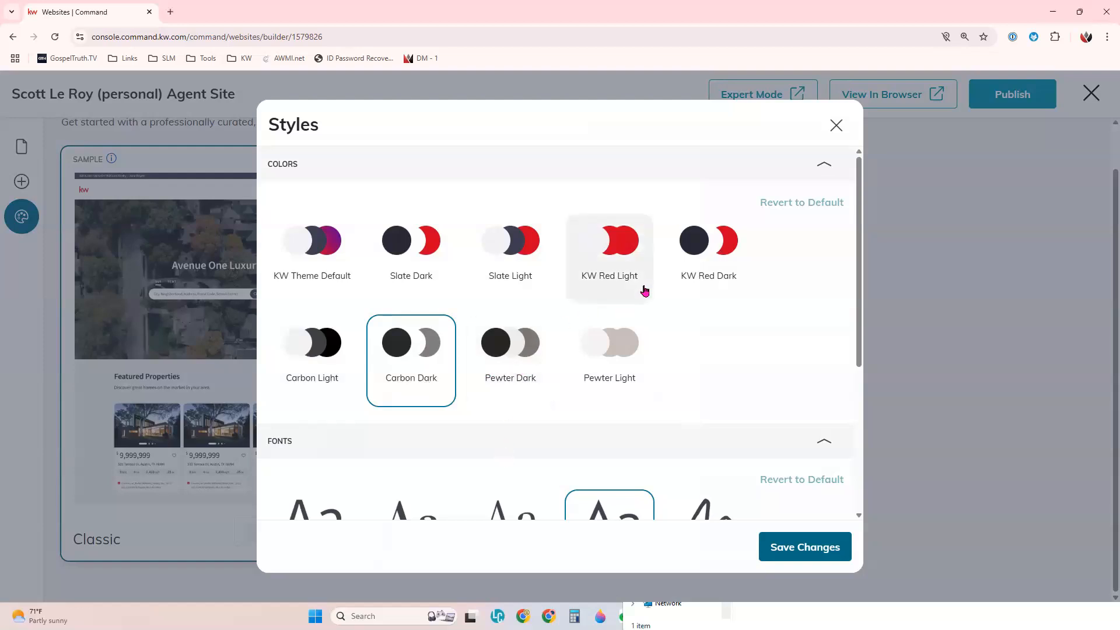
pyautogui.click(322, 264)
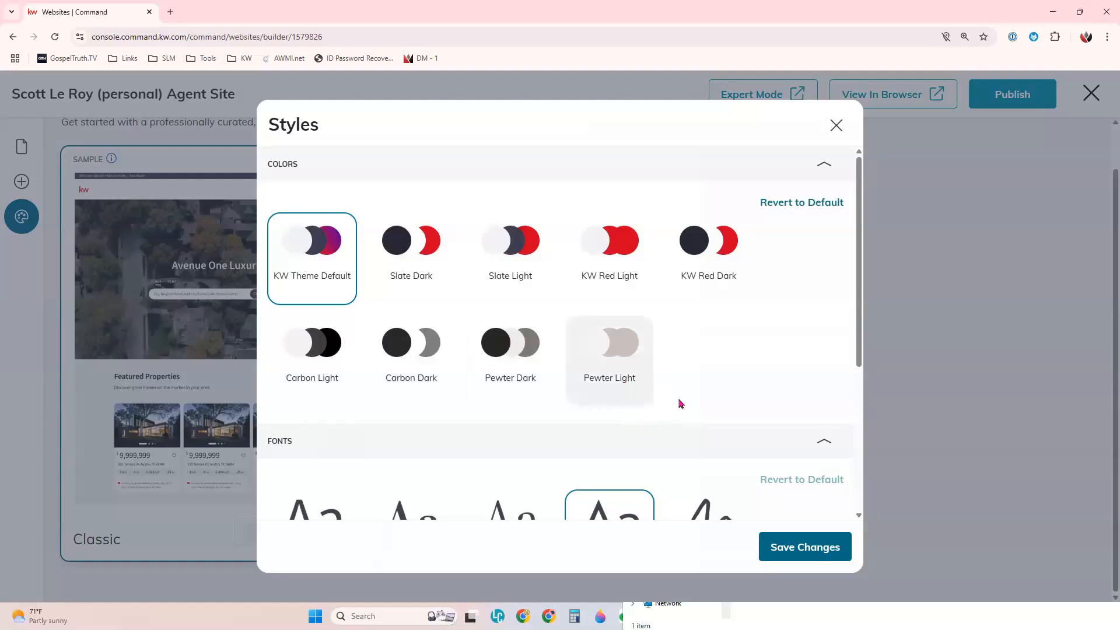
pyautogui.scroll(-5, 763, 385)
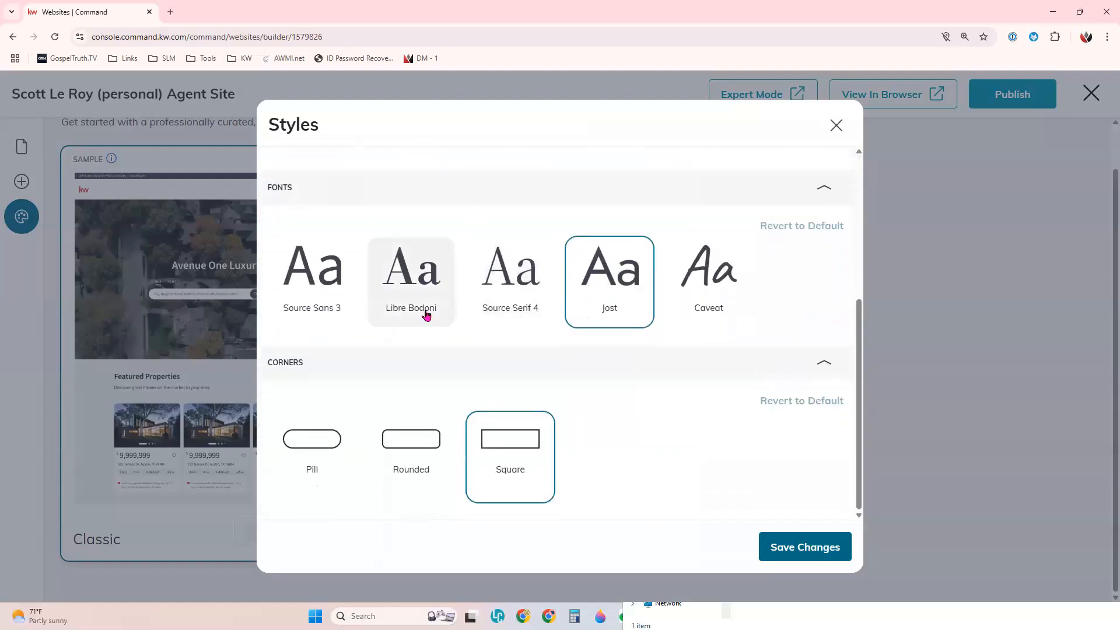
pyautogui.click(723, 269)
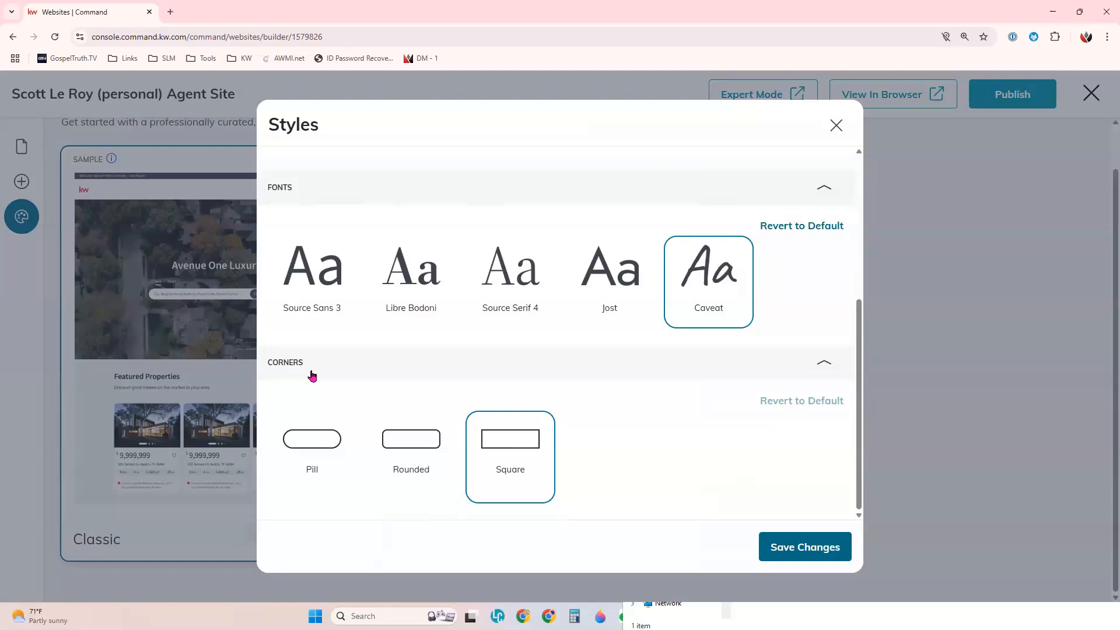
# Step: Try the Pill and Rounded corner styles, settle on Square, and save the theme's style changes
pyautogui.click(322, 451)
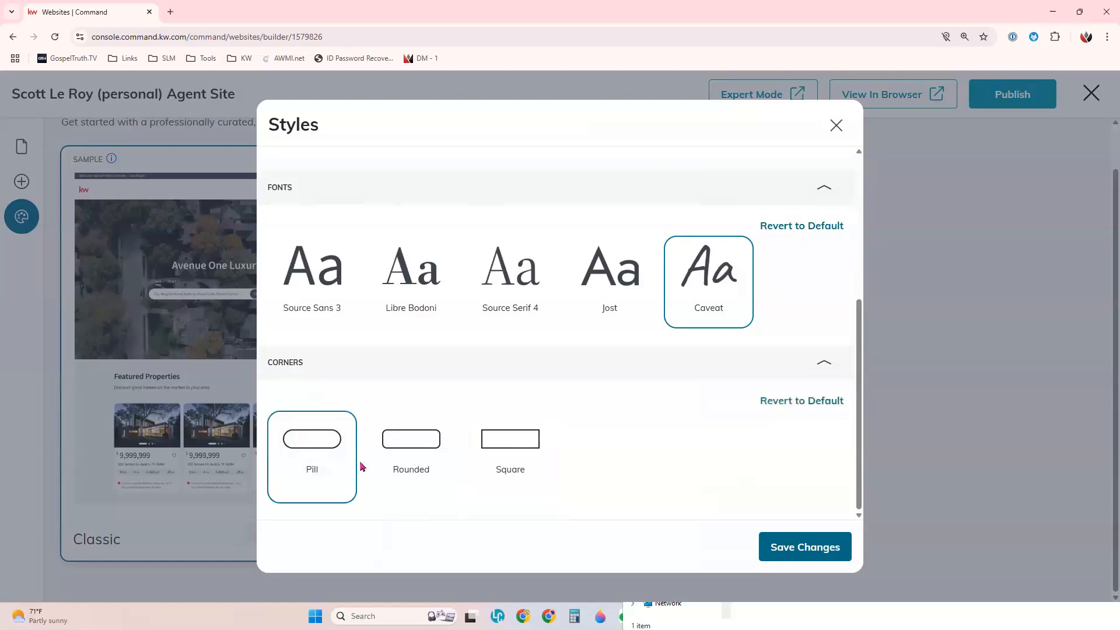
pyautogui.click(392, 467)
pyautogui.click(499, 478)
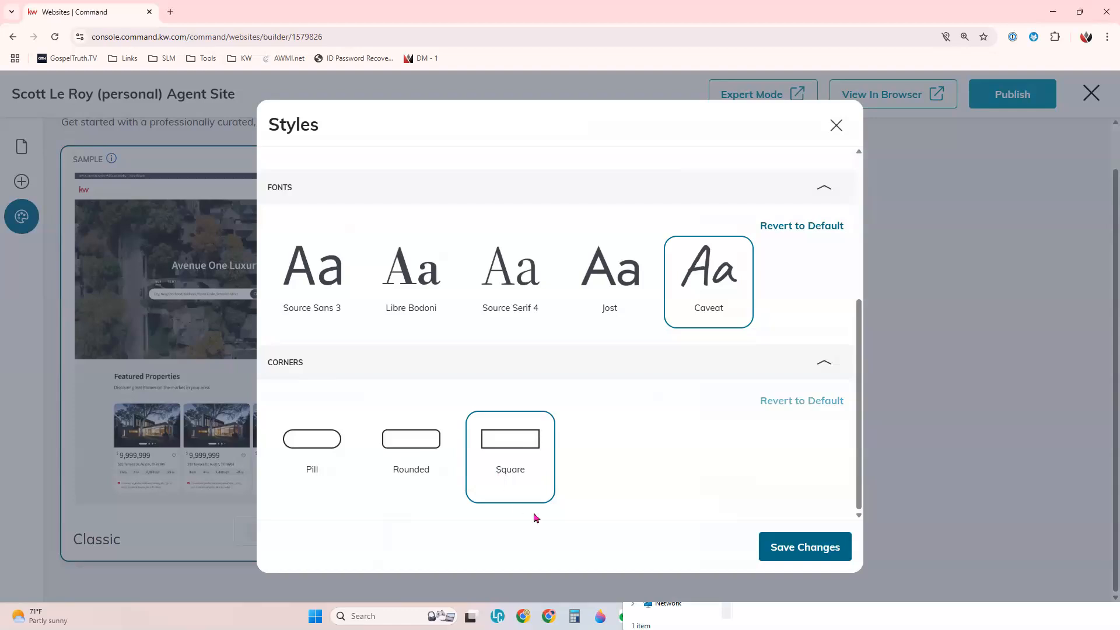
pyautogui.click(807, 547)
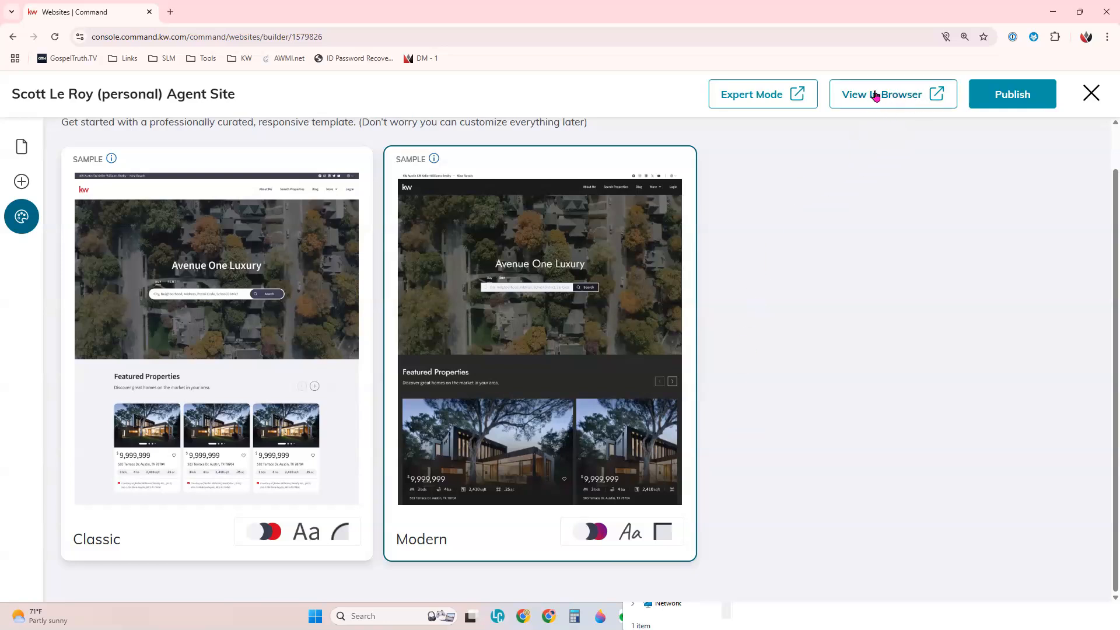
# Step: View the agent site in the browser and look over its homepage, including the Featured Properties section
pyautogui.click(917, 95)
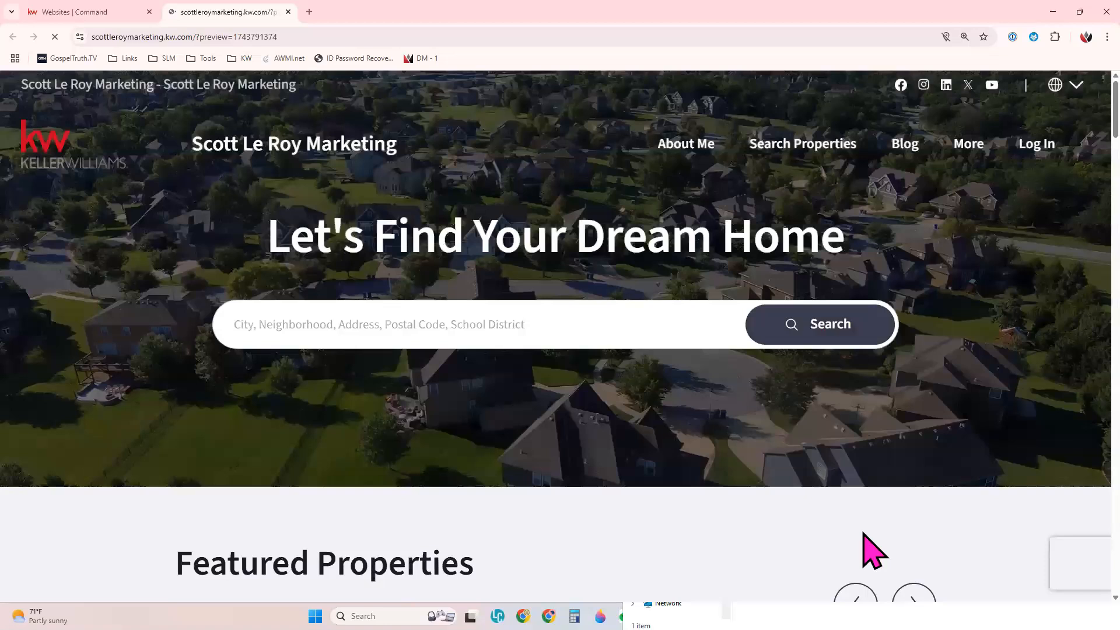
pyautogui.scroll(-3, 867, 550)
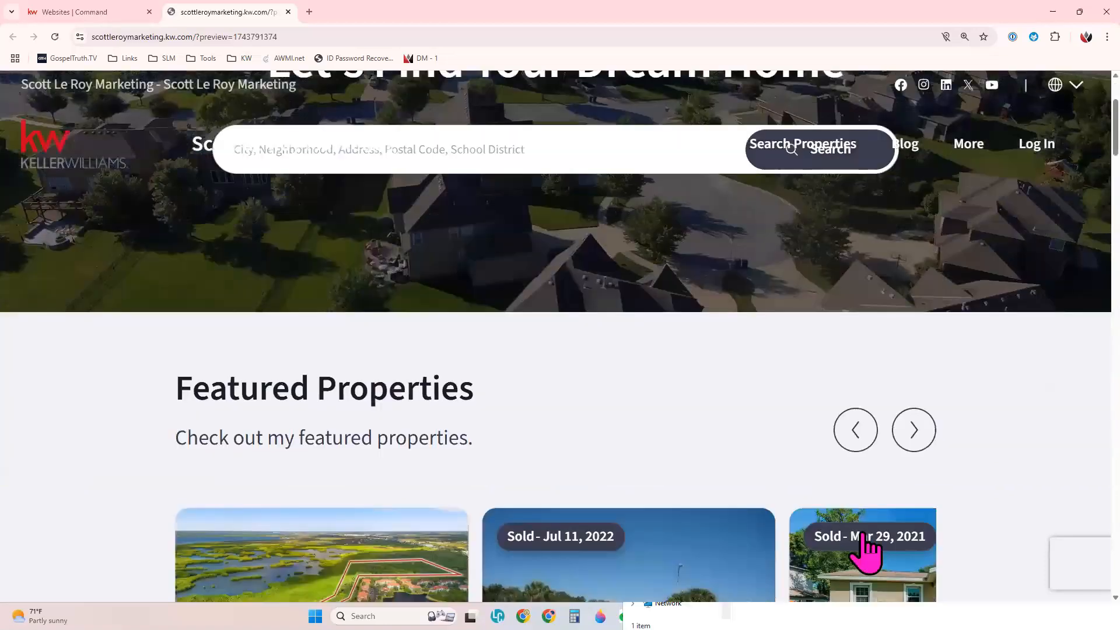
pyautogui.scroll(-8, 867, 550)
pyautogui.scroll(10, 830, 510)
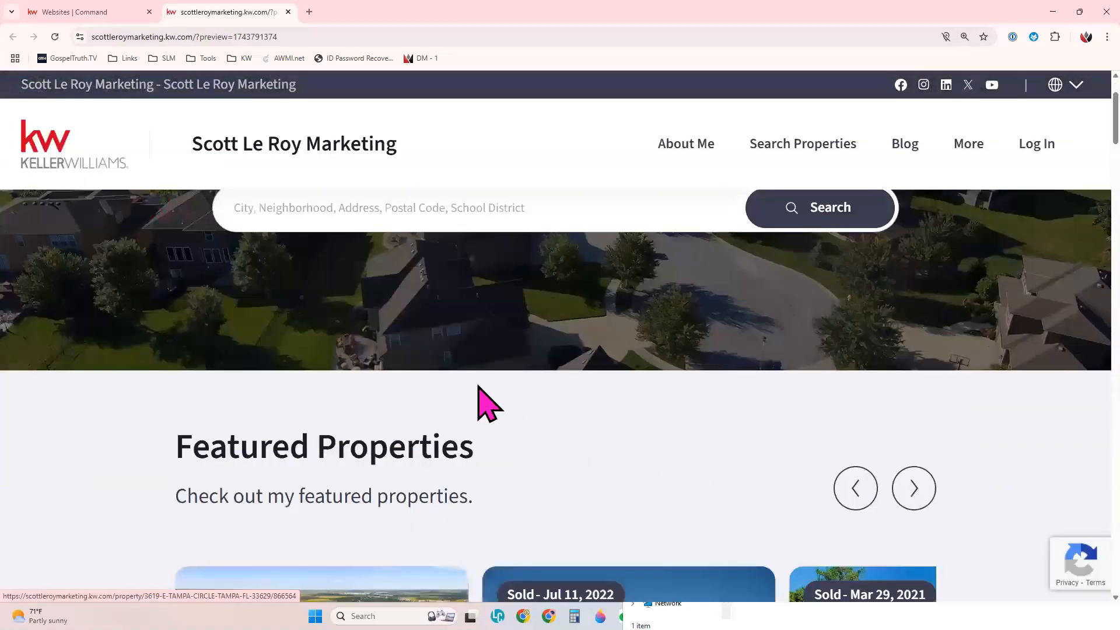
pyautogui.scroll(3, 508, 373)
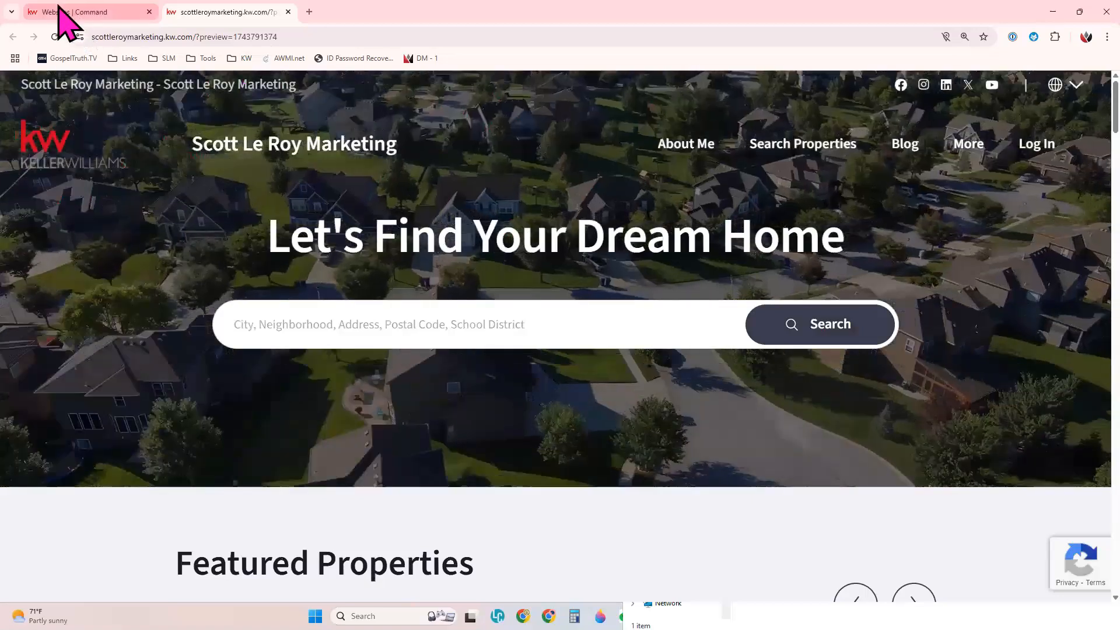
# Step: Return to the site builder and publish the agent site with the Modern theme
pyautogui.click(62, 11)
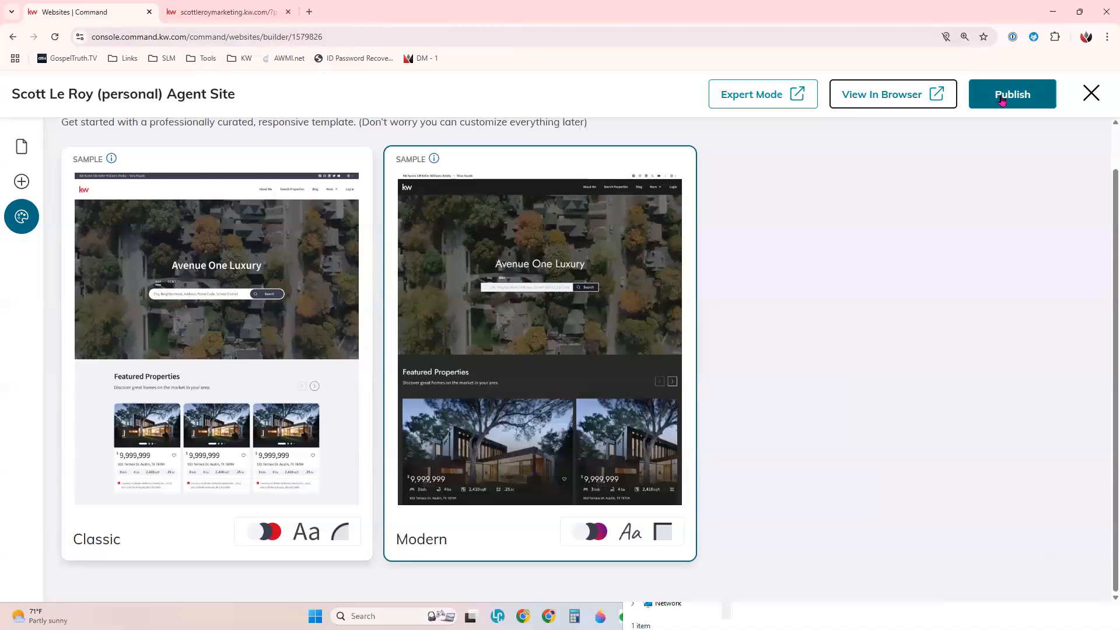
pyautogui.click(1023, 94)
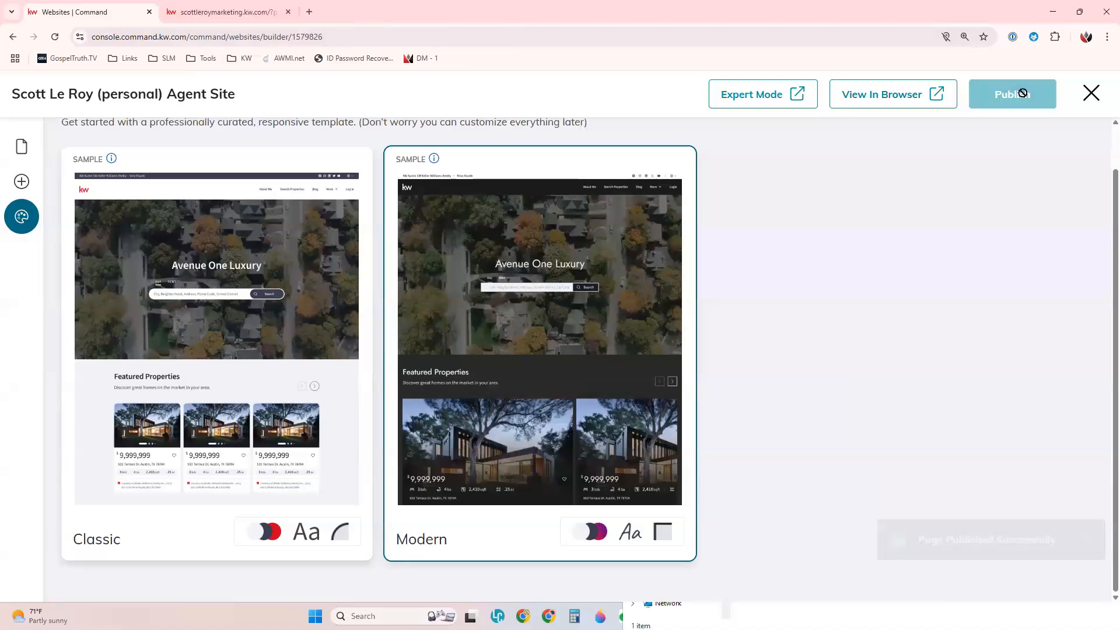